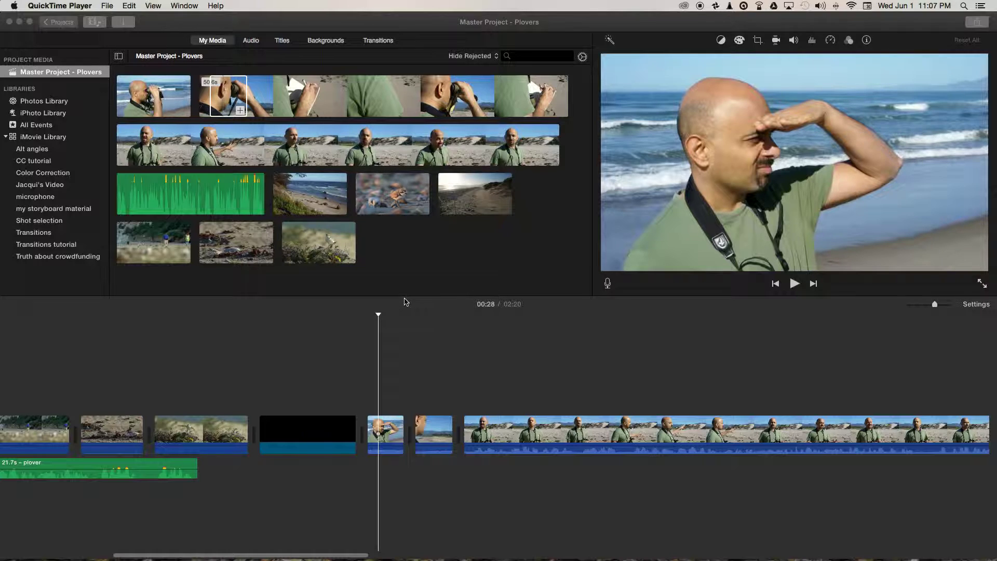
Play back the short clips in the timeline to preview the cut
left_click(379, 314)
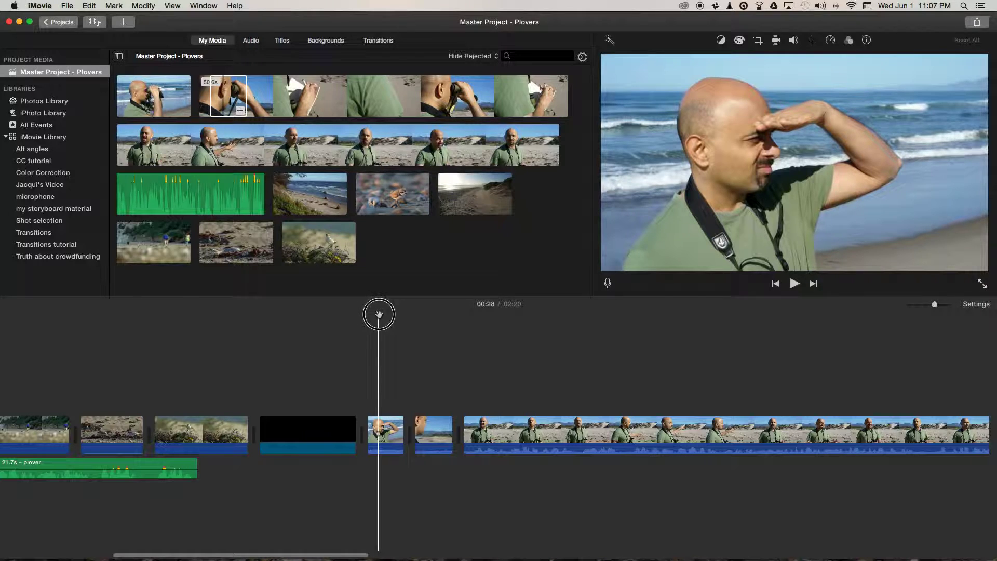
left_click(381, 315)
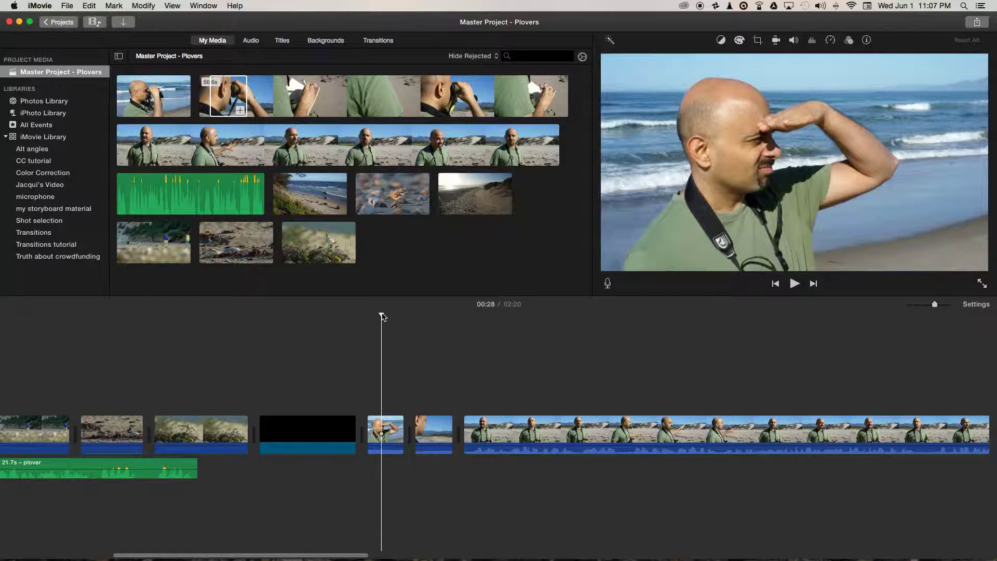
key("space")
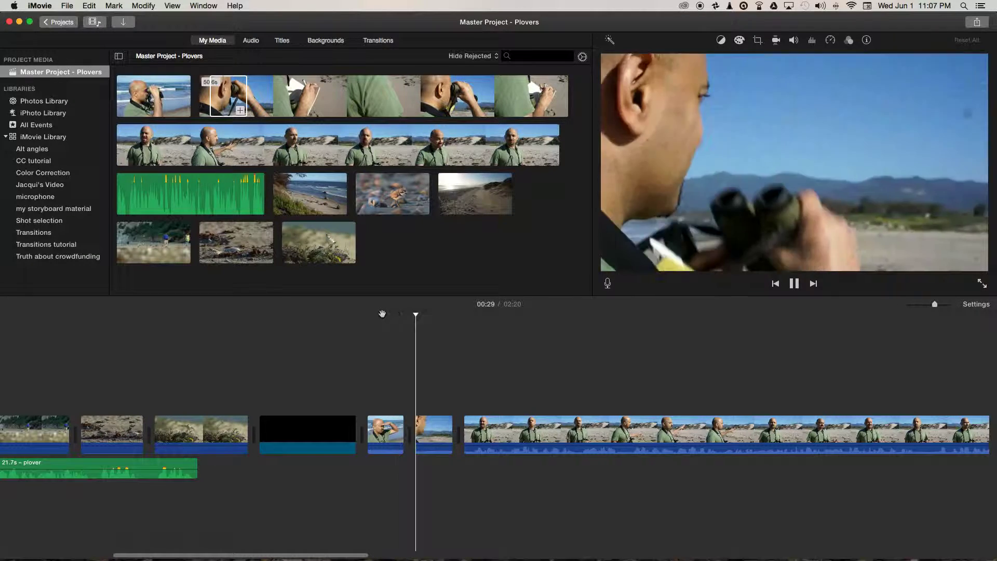
key("space")
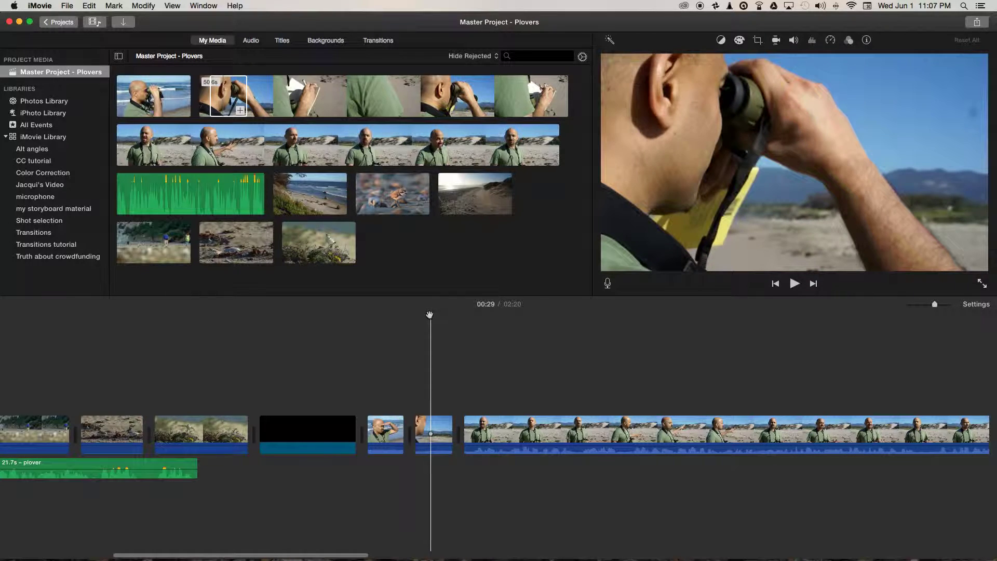
Set the binoculars clip's volume to 0%, then detach and delete its audio
left_click(426, 316)
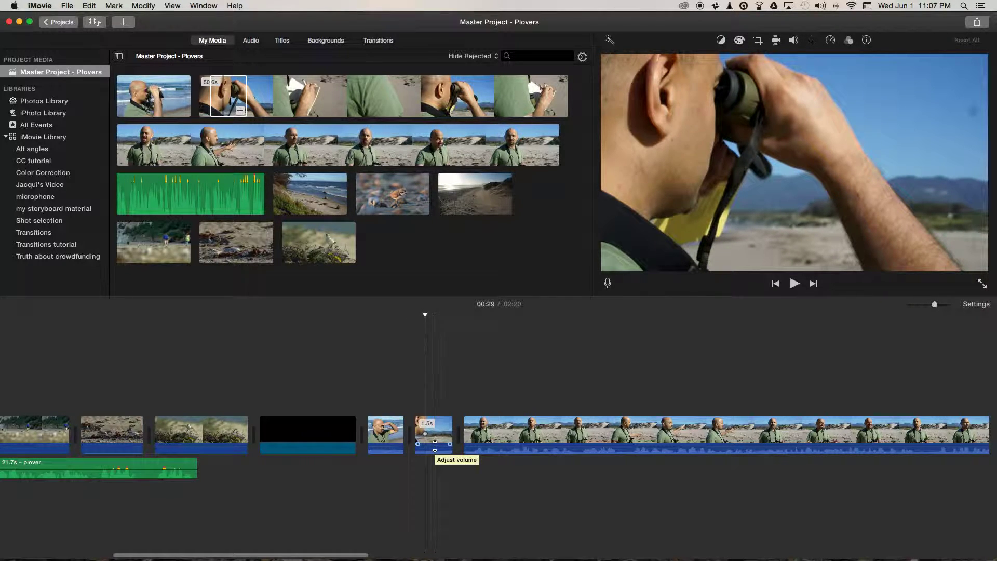
left_click_drag(435, 448, 437, 460)
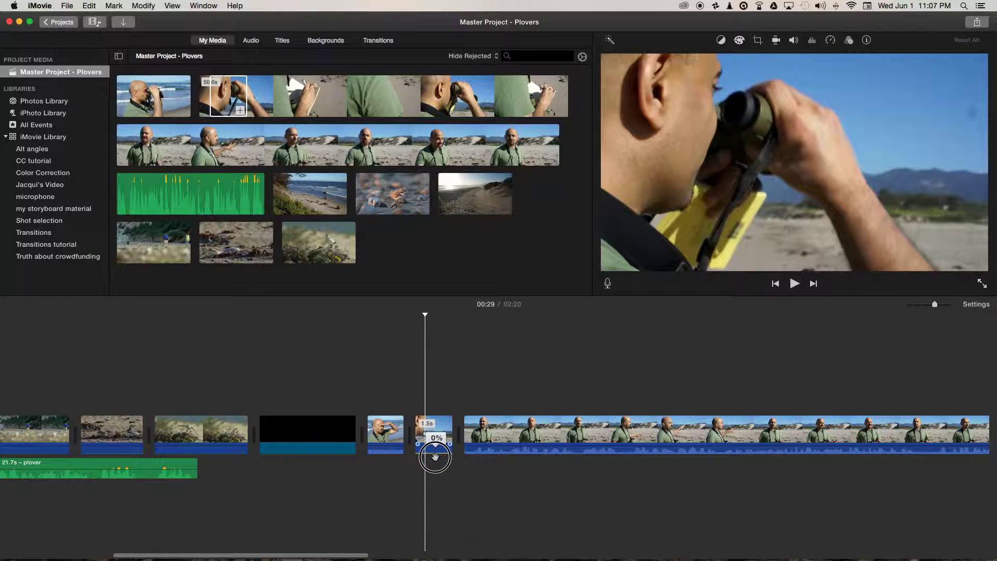
left_click(437, 428)
right_click(437, 428)
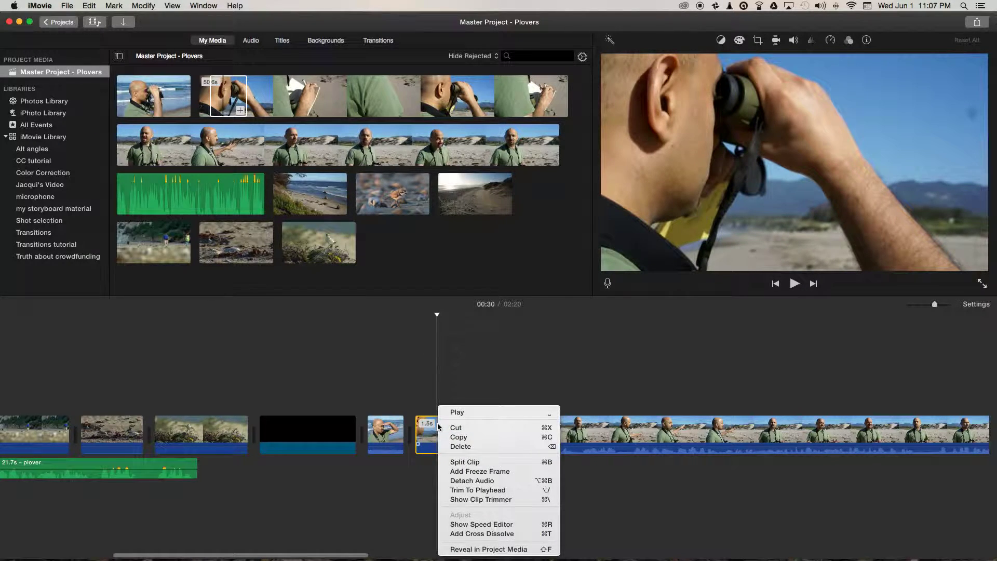
left_click(464, 481)
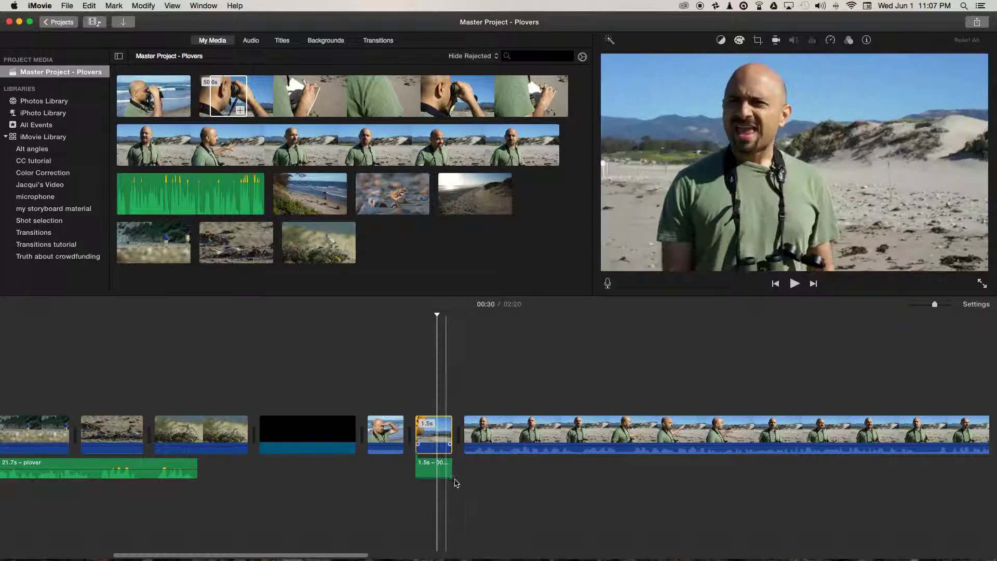
left_click(431, 467)
key("Delete")
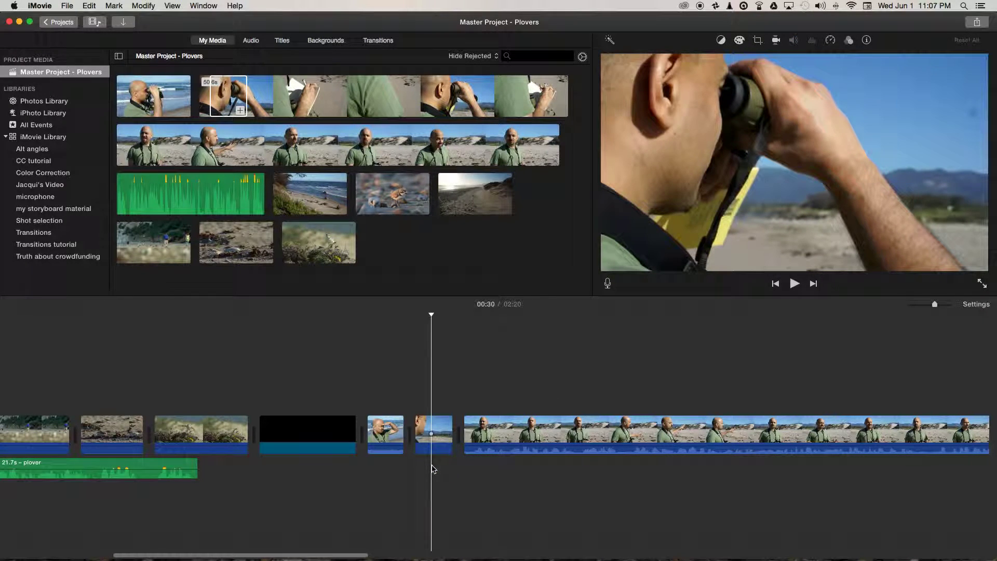
Detach the shielding-eyes clip's audio and extend it to about 3.0s under the binoculars clip
left_click(387, 430)
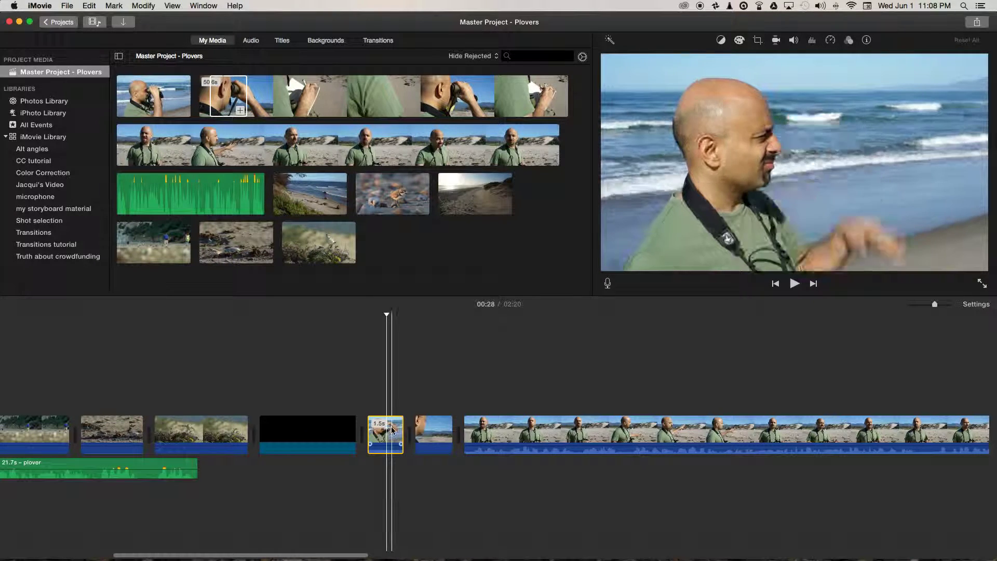
right_click(387, 429)
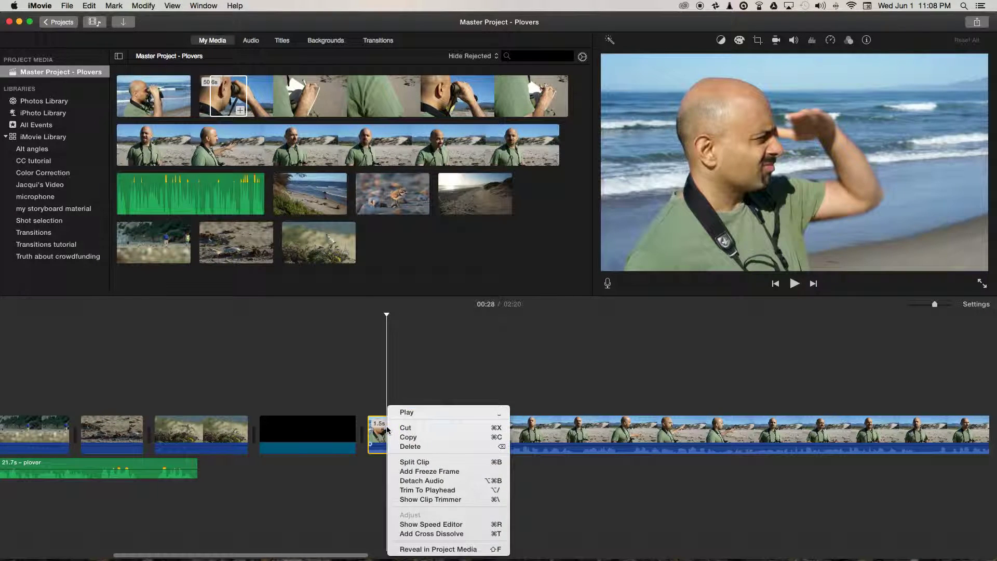
left_click(414, 481)
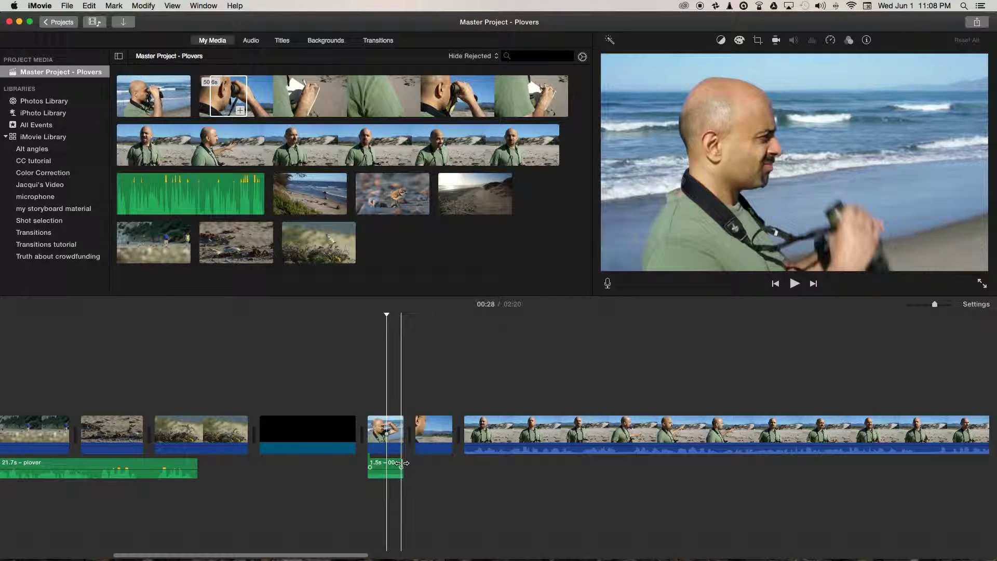
left_click_drag(400, 463, 451, 465)
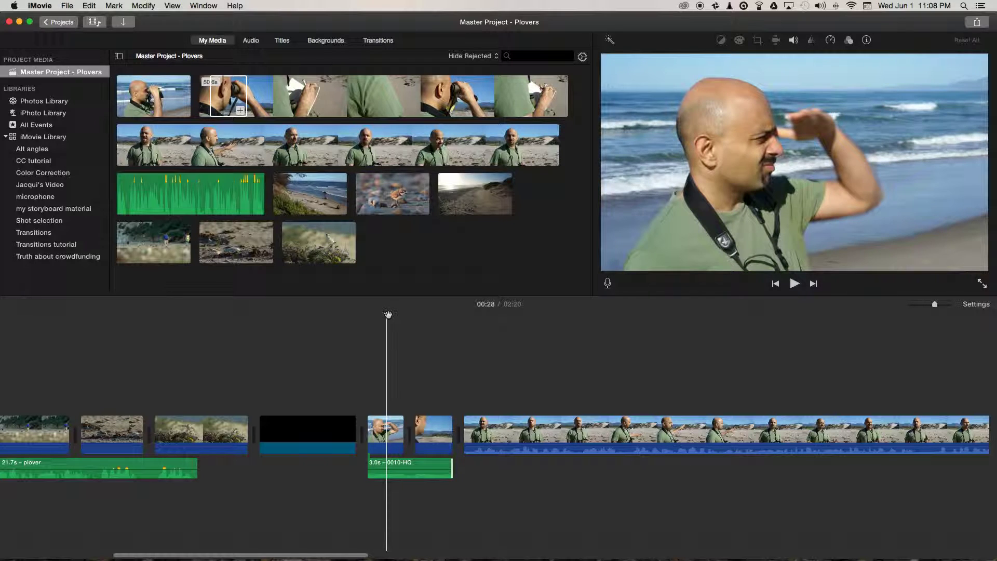
left_click_drag(387, 315, 377, 316)
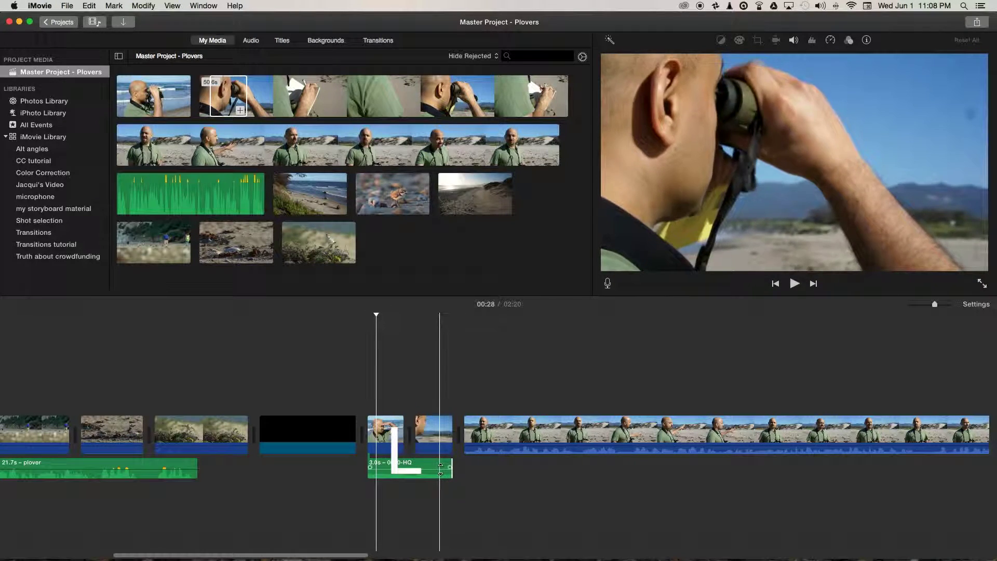
key("space")
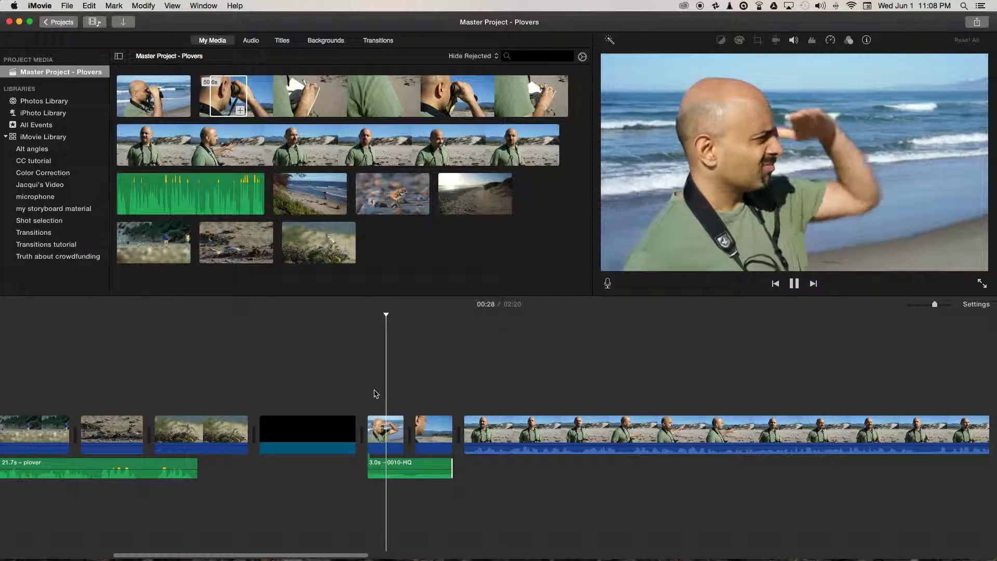
key("space")
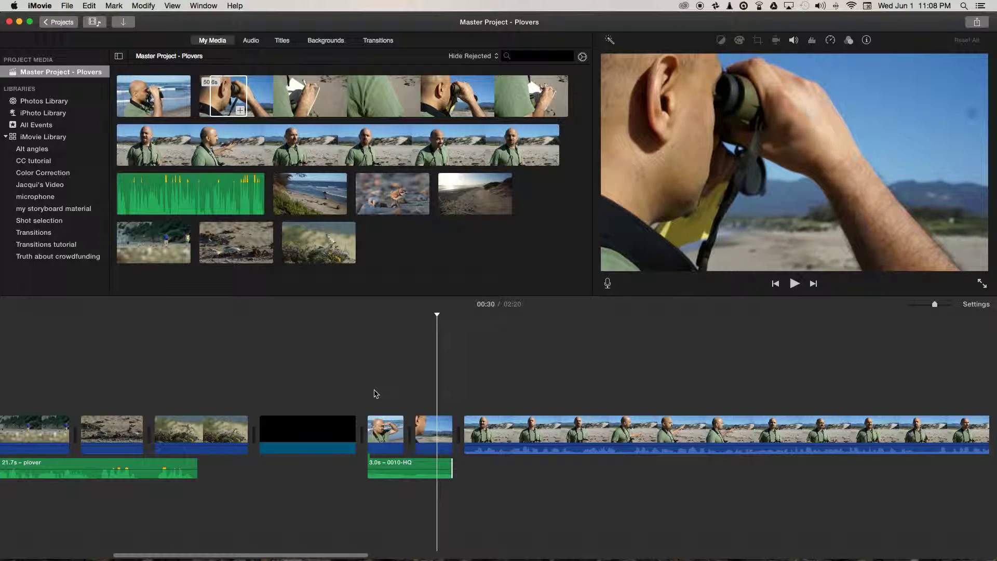